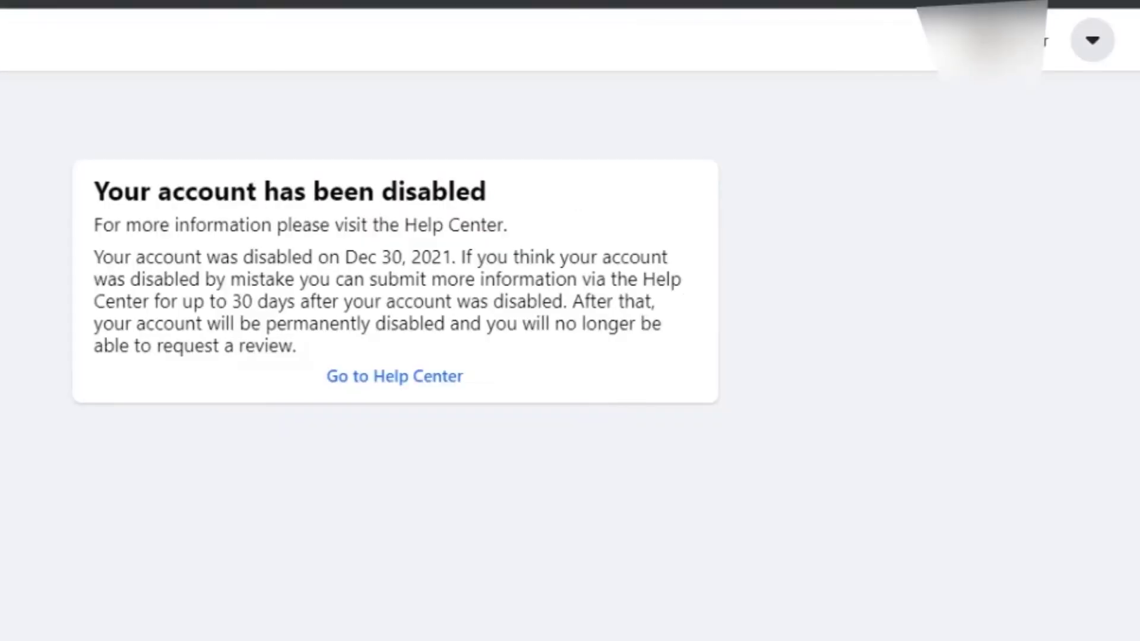
Step: Highlight the Dec 30, 2021 disable date, the 30-day review limit, and the whole notice
left_click_drag(344, 257, 451, 257)
left_click_drag(232, 301, 295, 301)
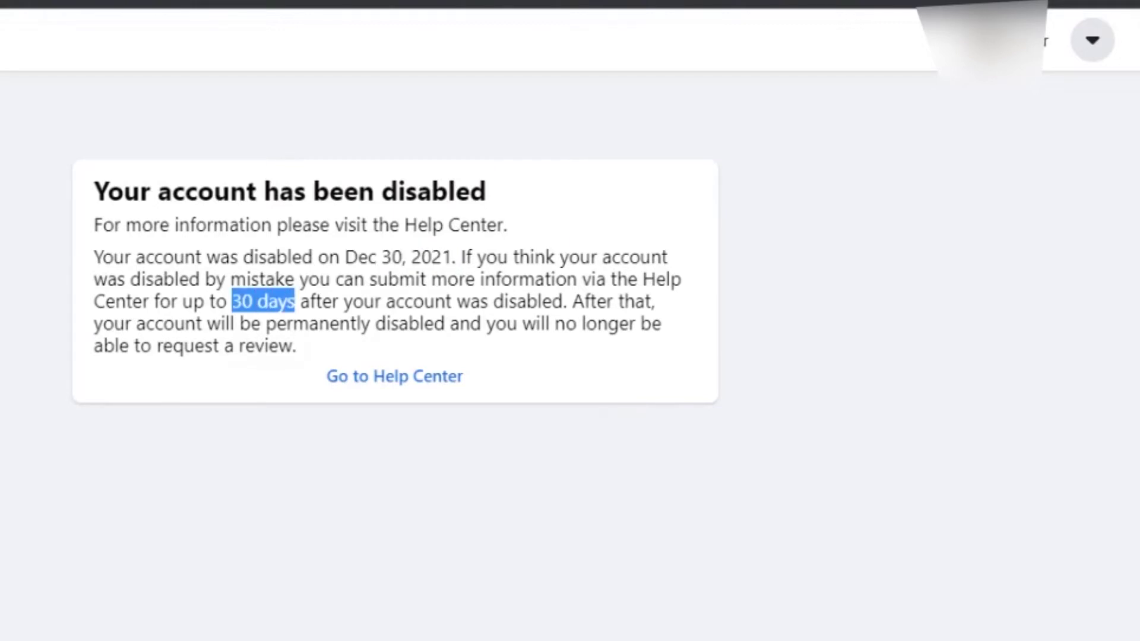
left_click_drag(363, 367, 94, 189)
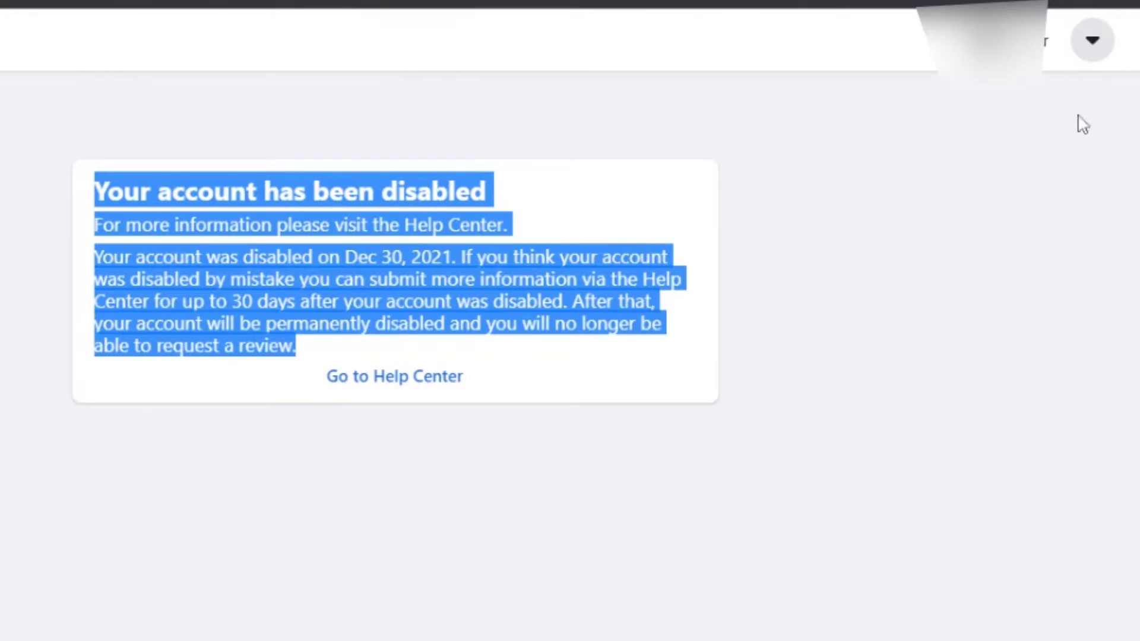
left_click(1091, 42)
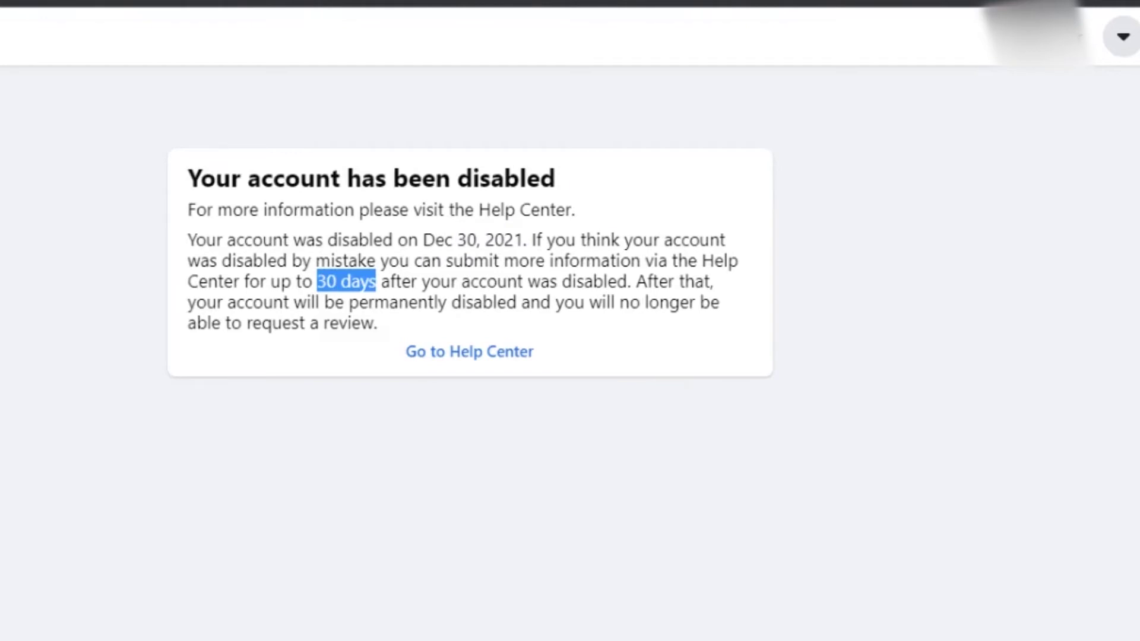
Step: From the 'Why was my account disabled?' Help Center article, open the Appeal Profile Disable form
left_click_drag(439, 344, 574, 98)
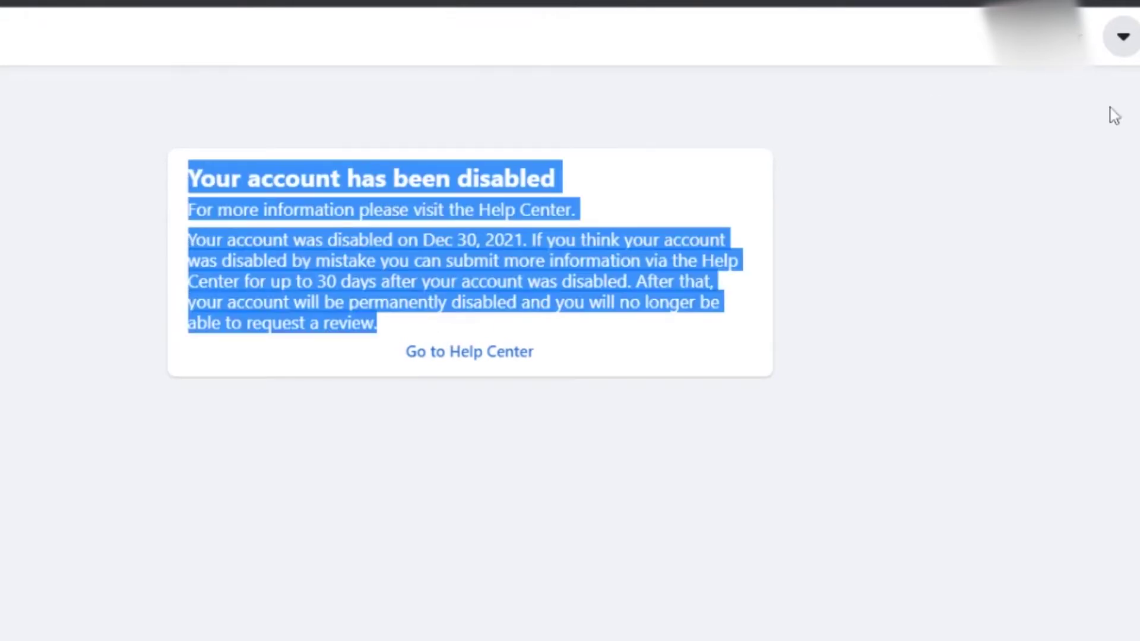
left_click(1122, 42)
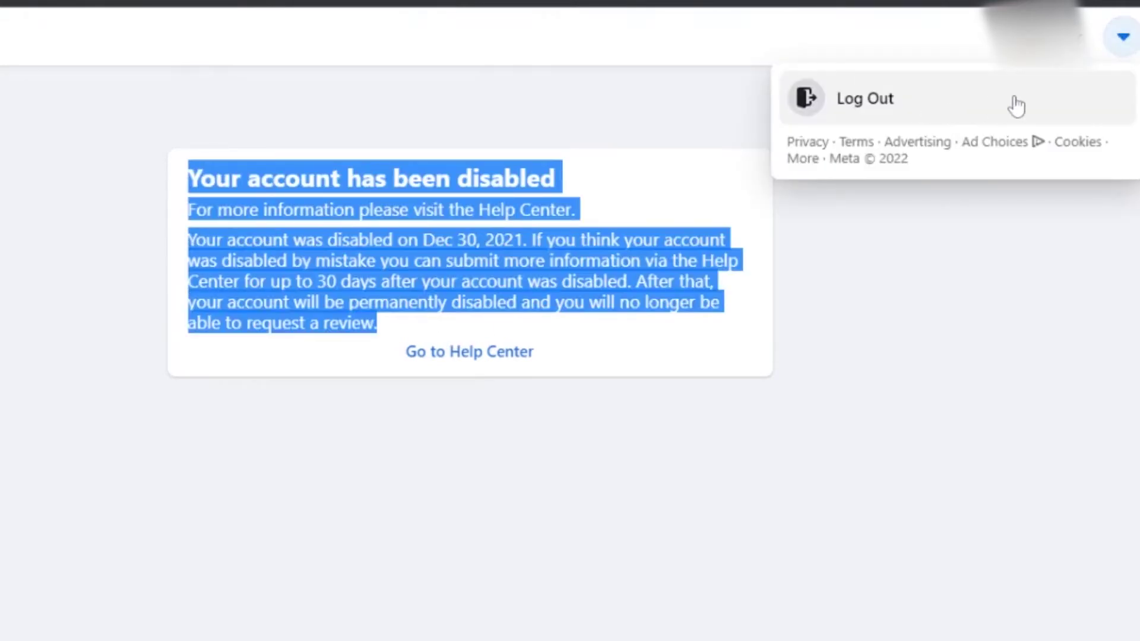
left_click(698, 116)
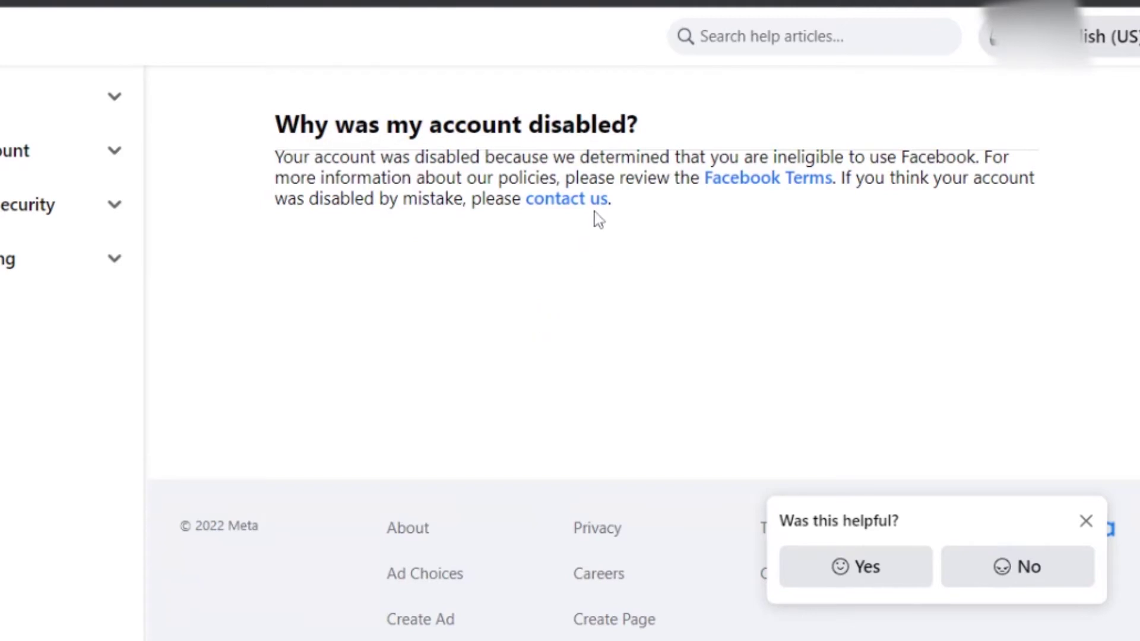
left_click_drag(645, 230, 242, 125)
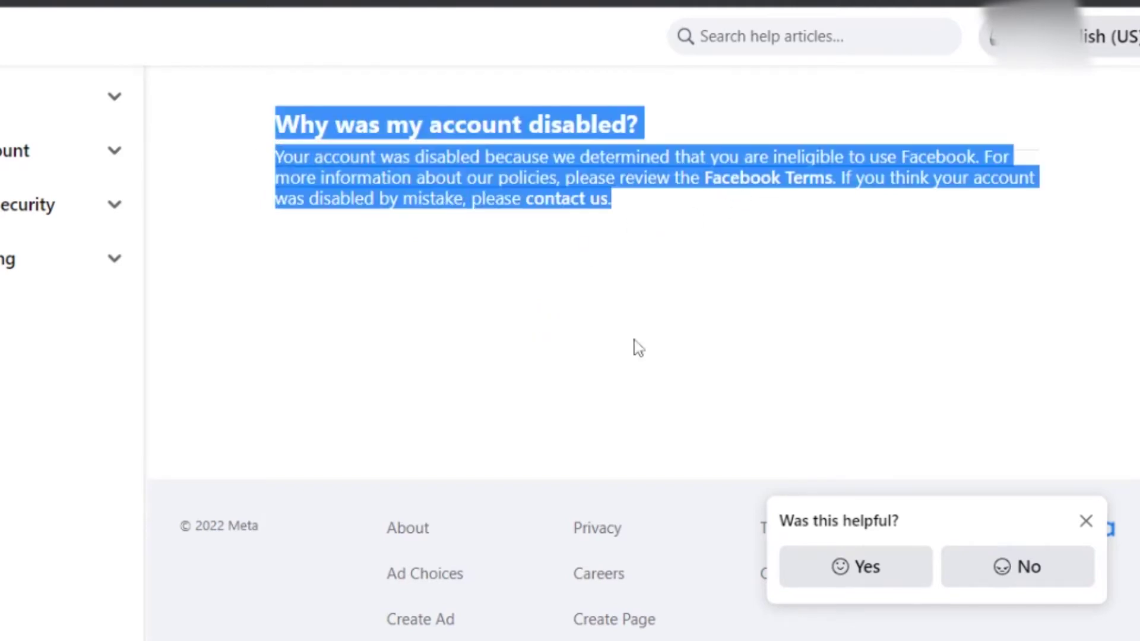
left_click(613, 280)
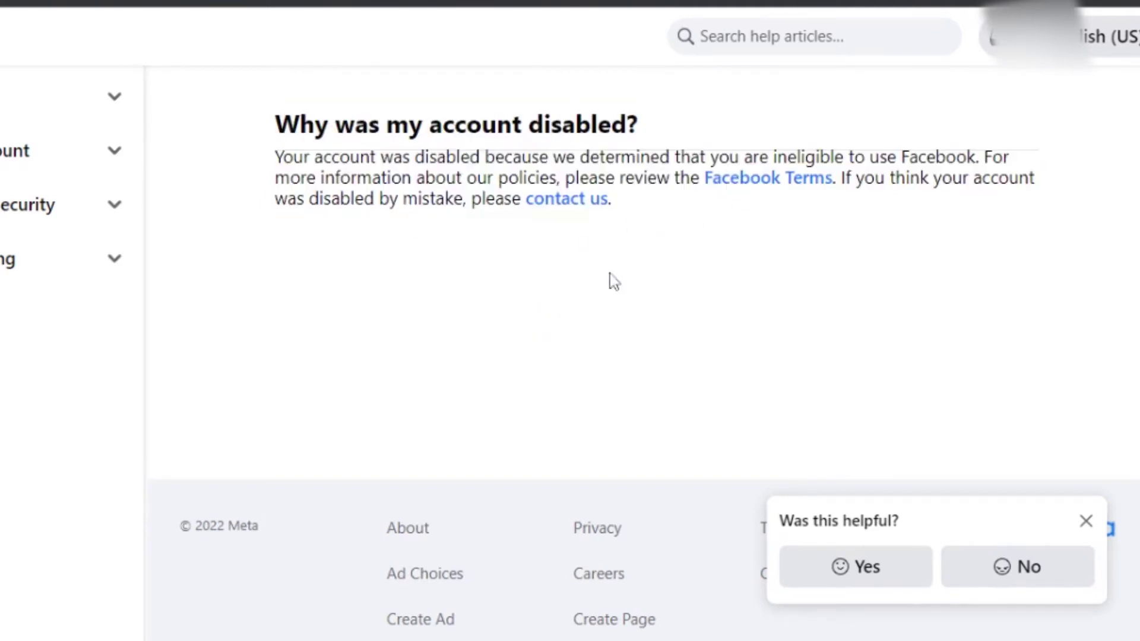
left_click(564, 198)
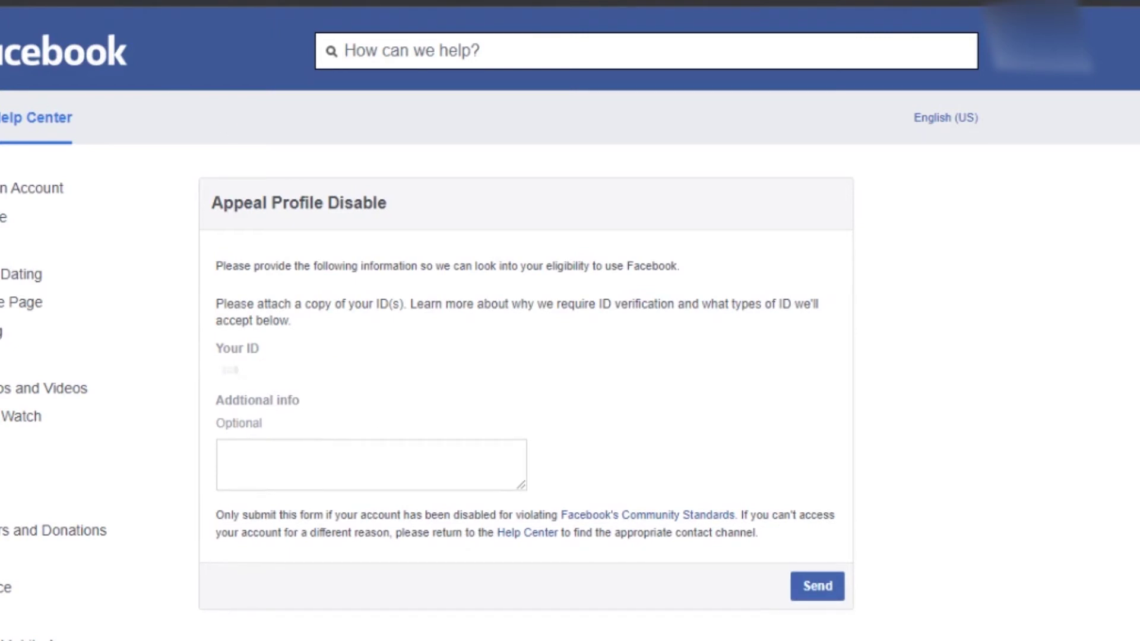
Step: Write 'Please review my id ASAP' plus the profile link and contact e-mail in Additional info
left_click(368, 465)
type("Ple")
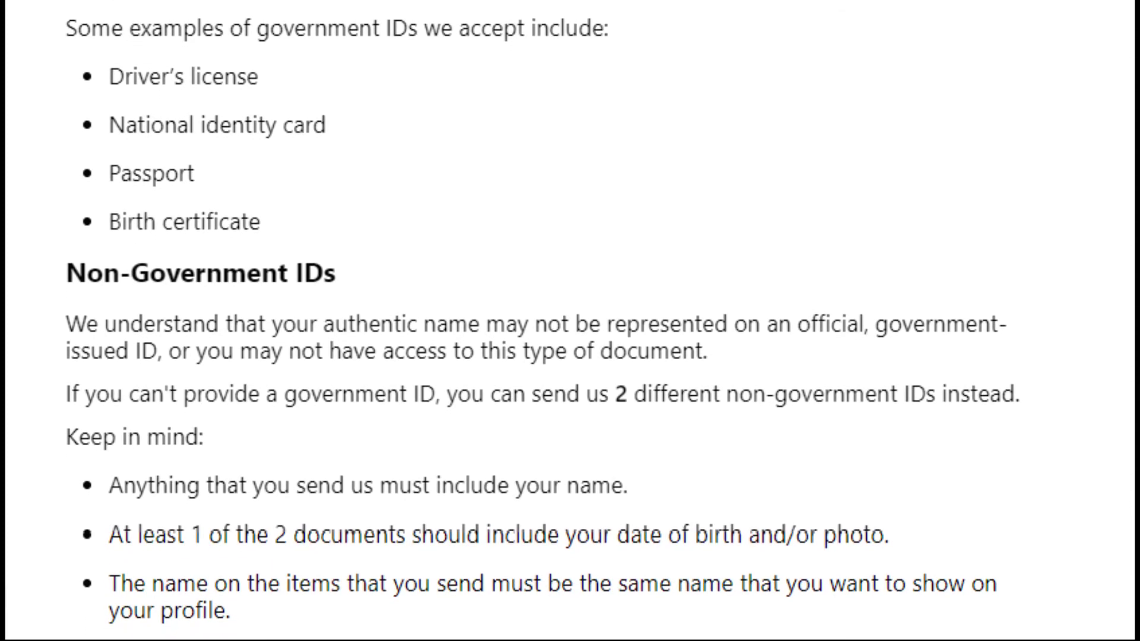
type("ase")
type(" review my id ASAP")
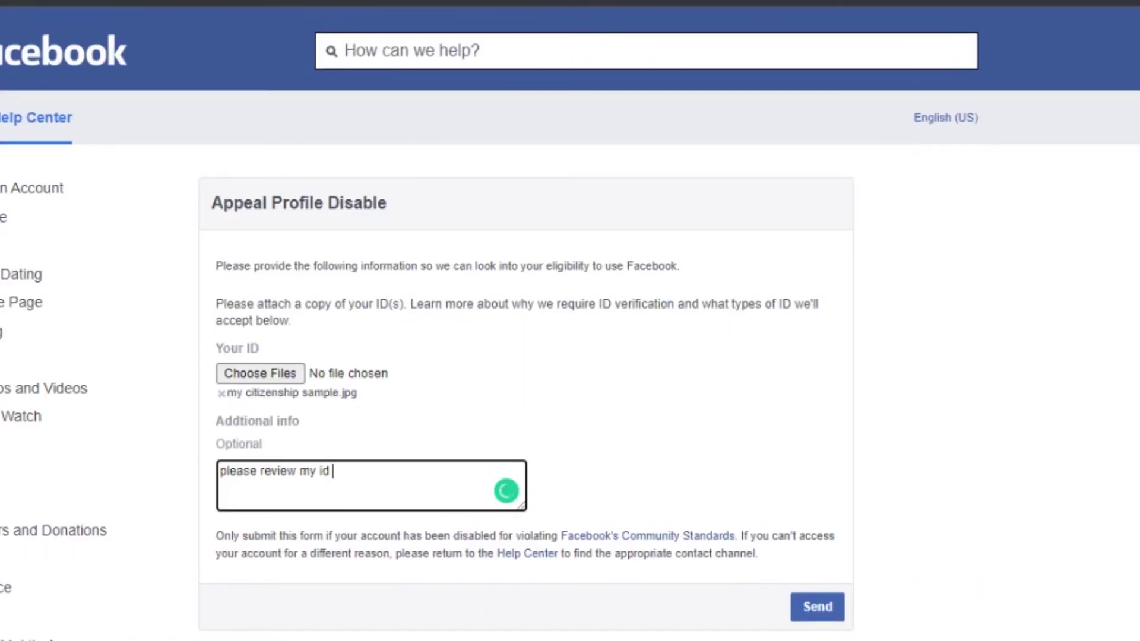
key("Return")
type("Id : https:www.facebook")
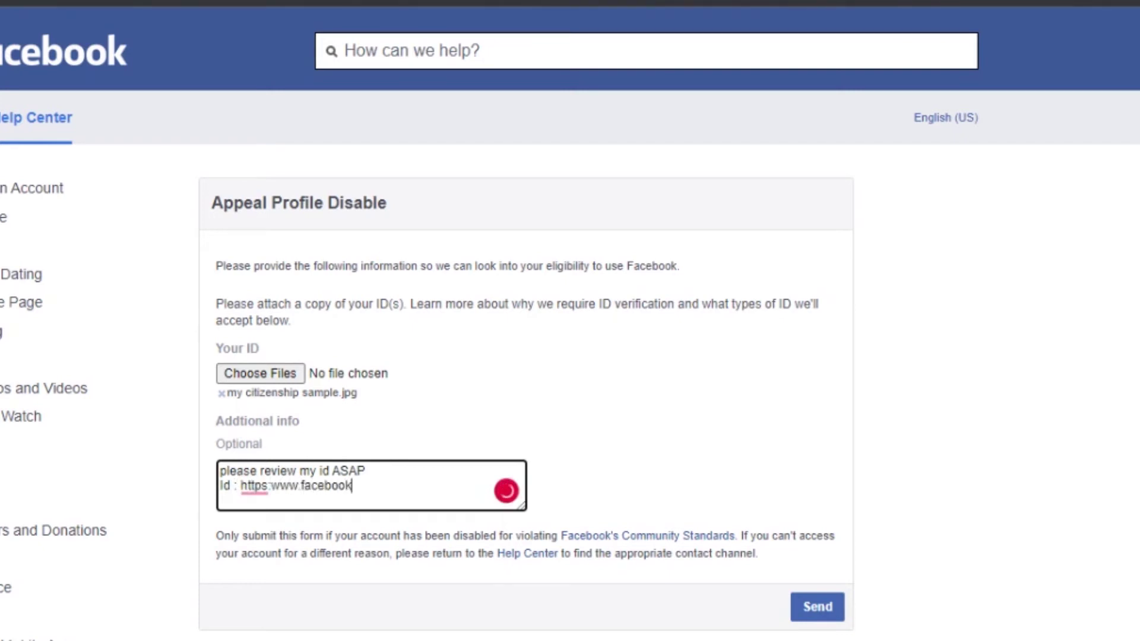
type(".com/accountid")
key("Return")
type("e")
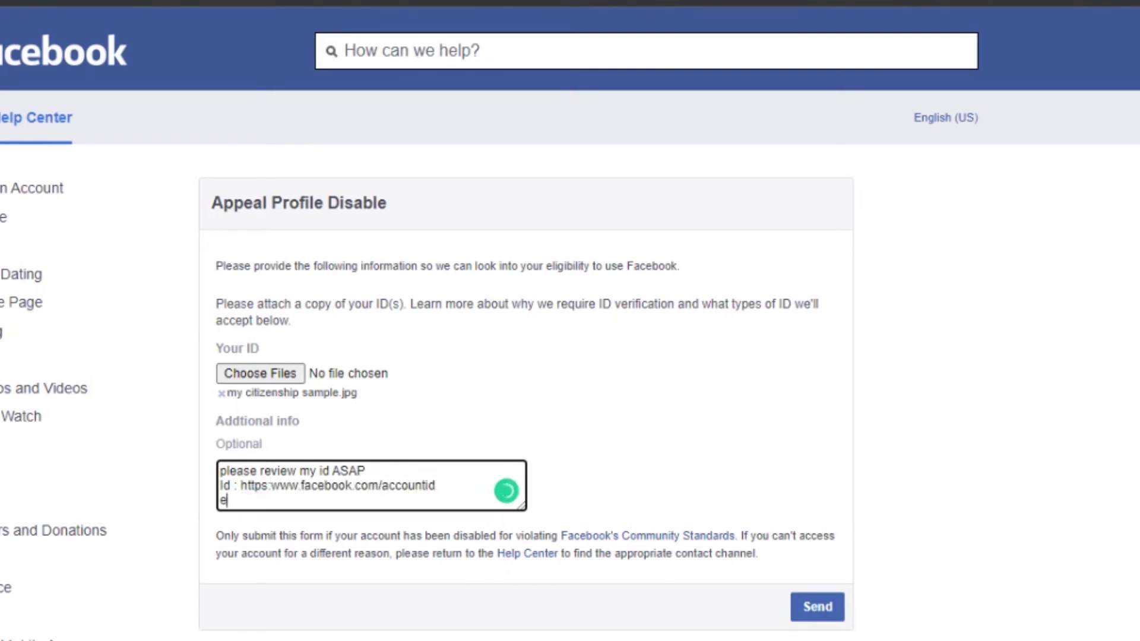
type("mail: abc.g")
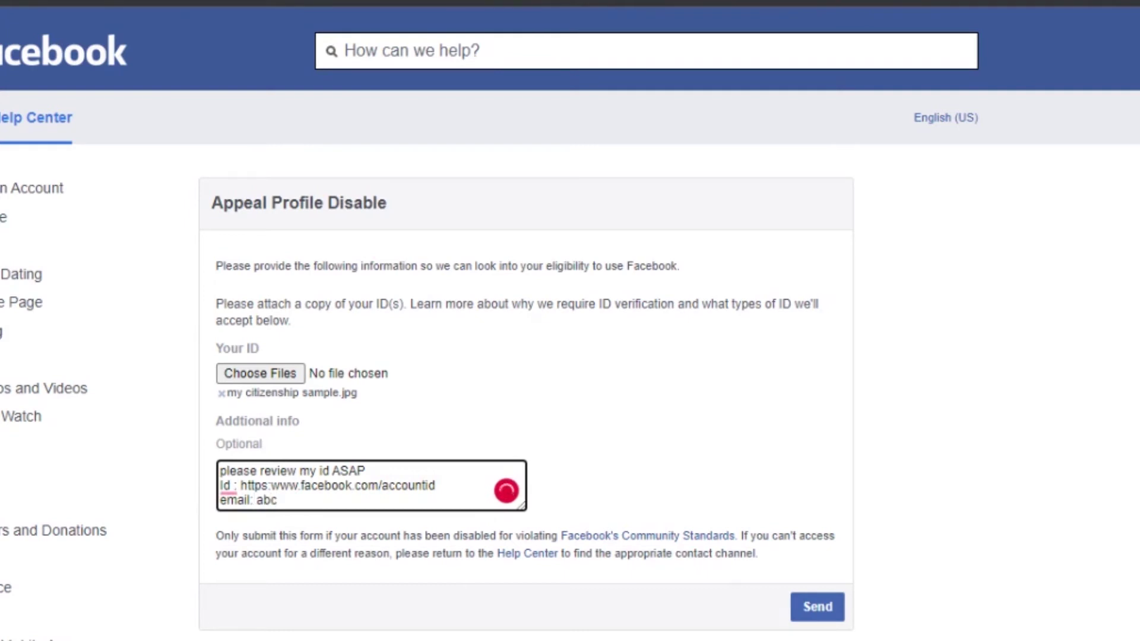
type("mail.com")
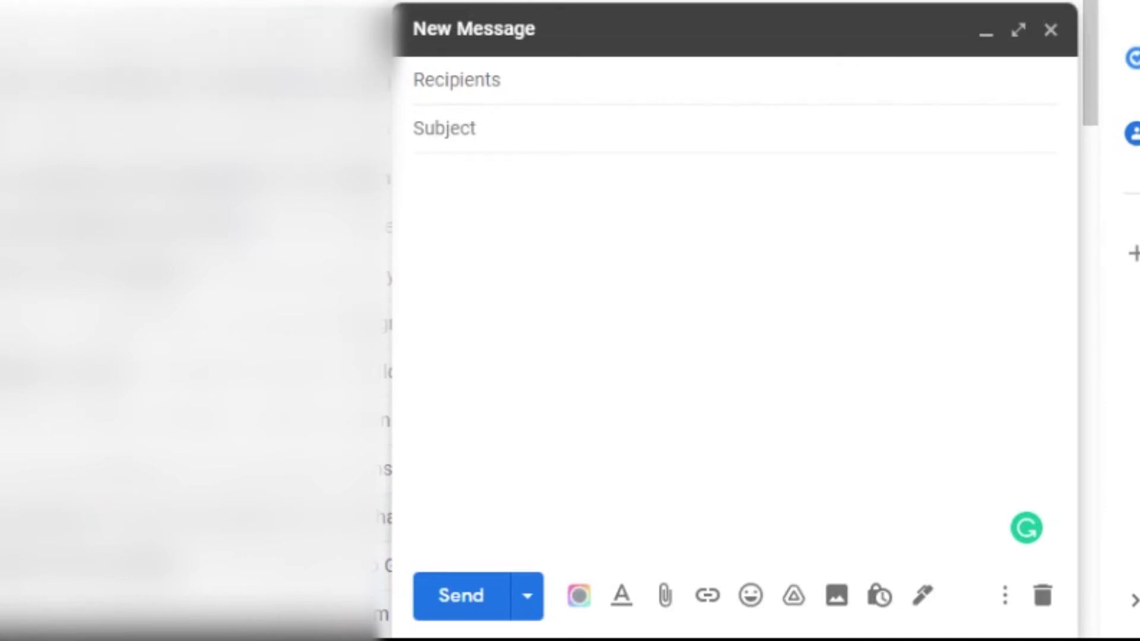
Step: Paste the seven Facebook support addresses into the new message's To field
left_click(439, 80)
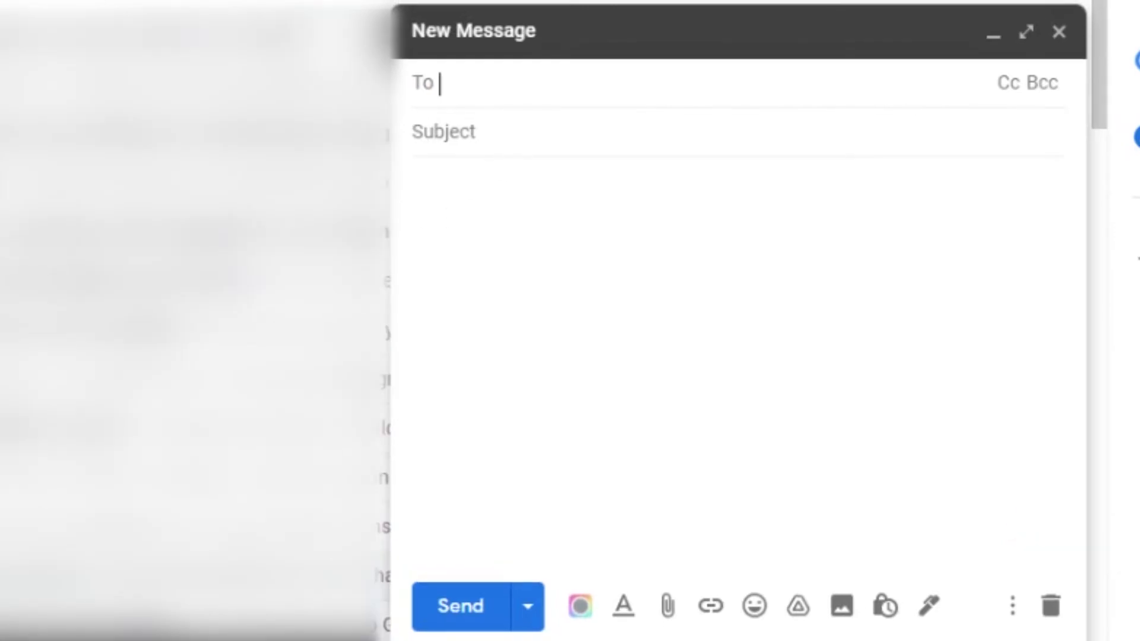
key("ctrl+v")
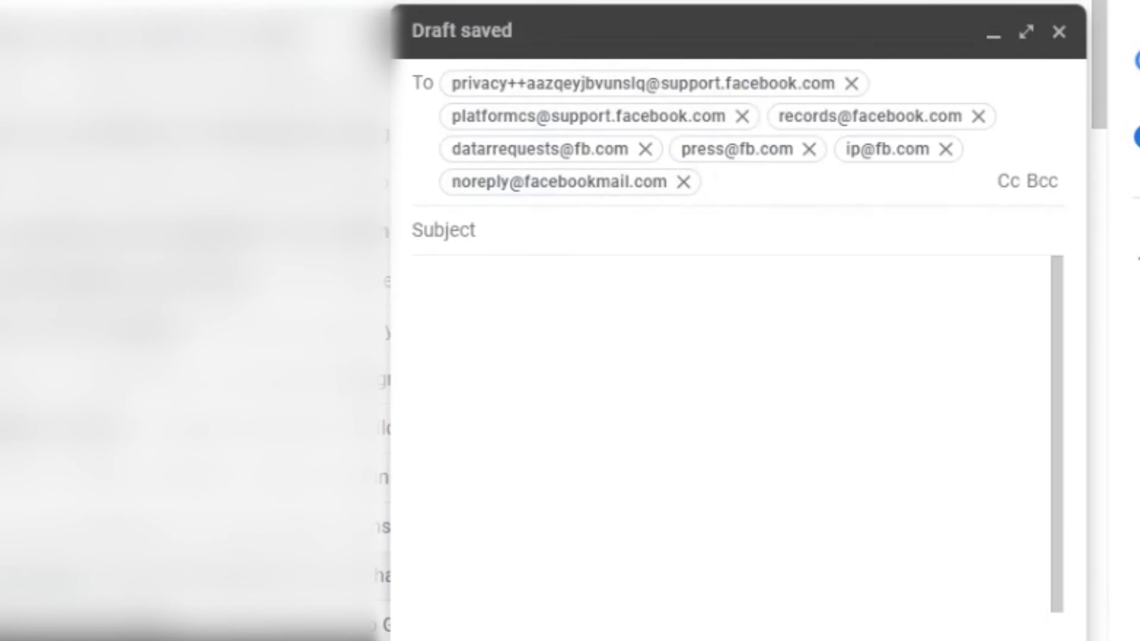
Step: Enter the subject 'Regarding the Account Activation Process.'
left_click(443, 229)
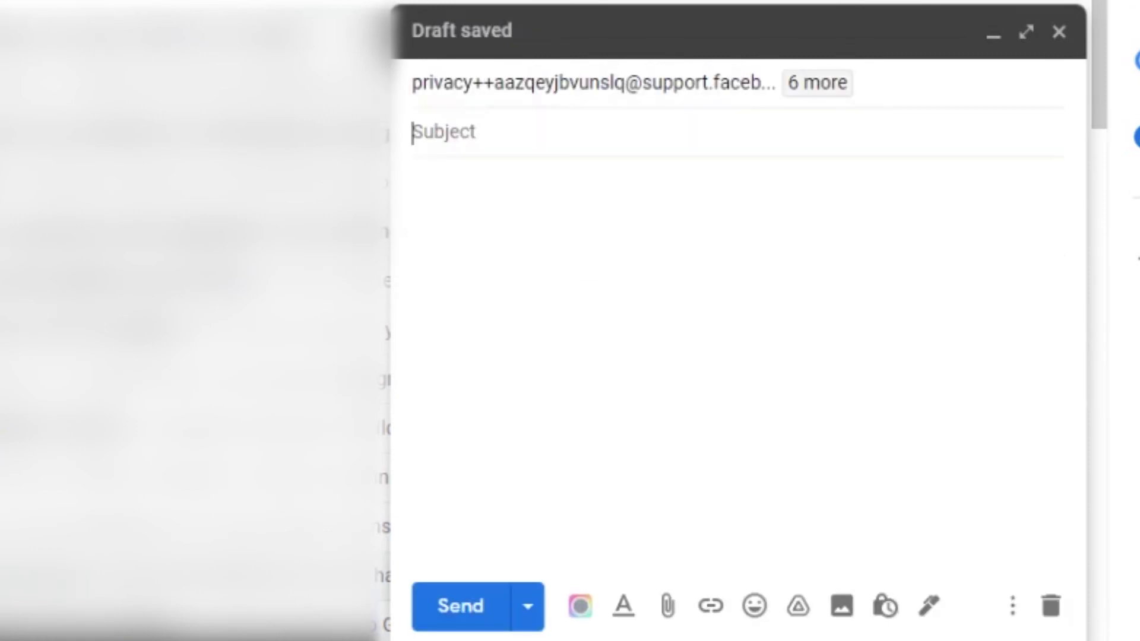
type("Regarding the Account Actia")
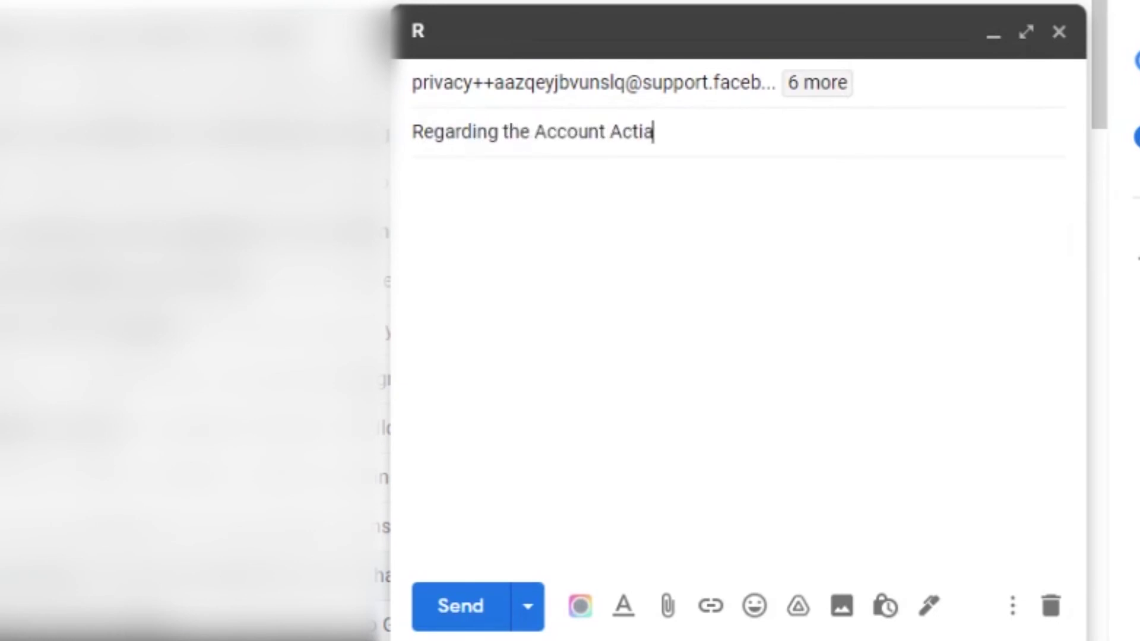
key("BackSpace")
type("vation Process.")
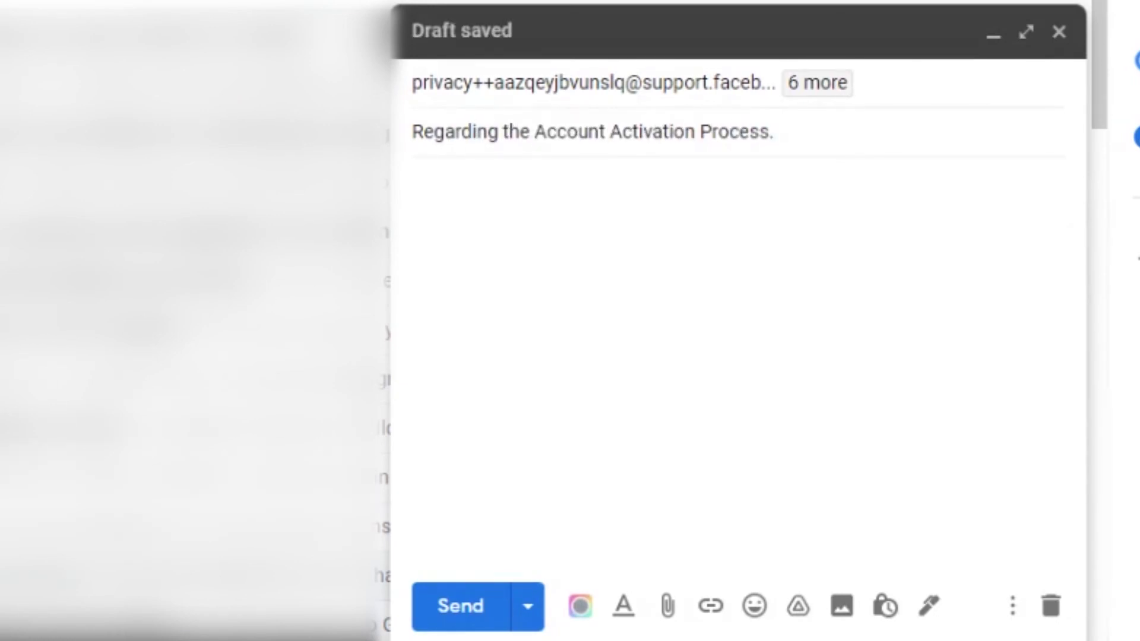
key("ctrl+a")
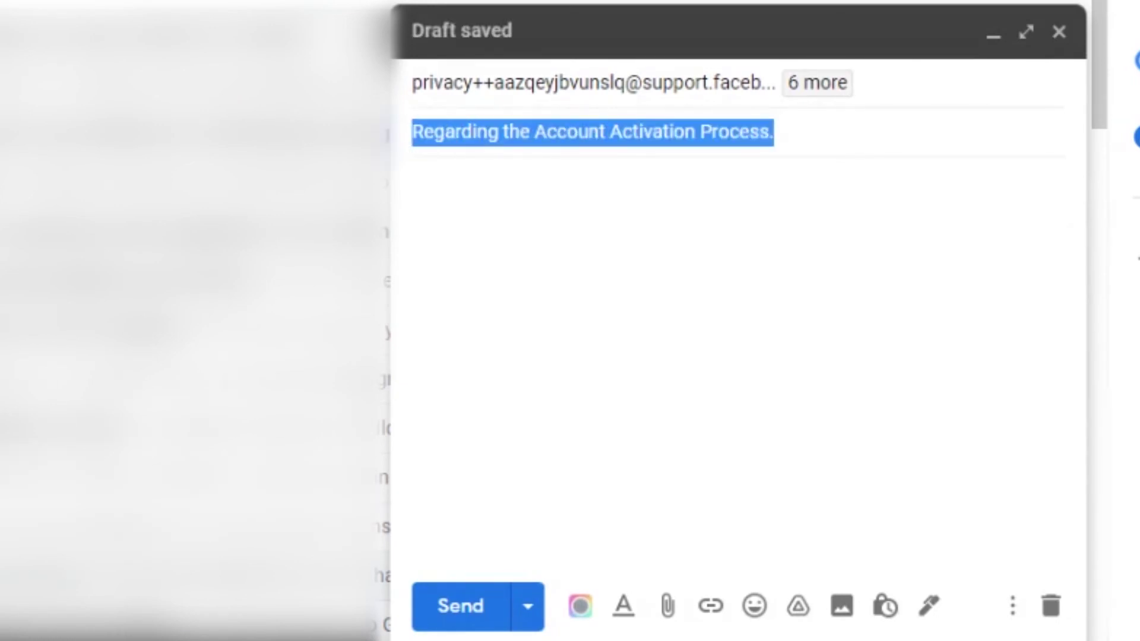
key("Tab")
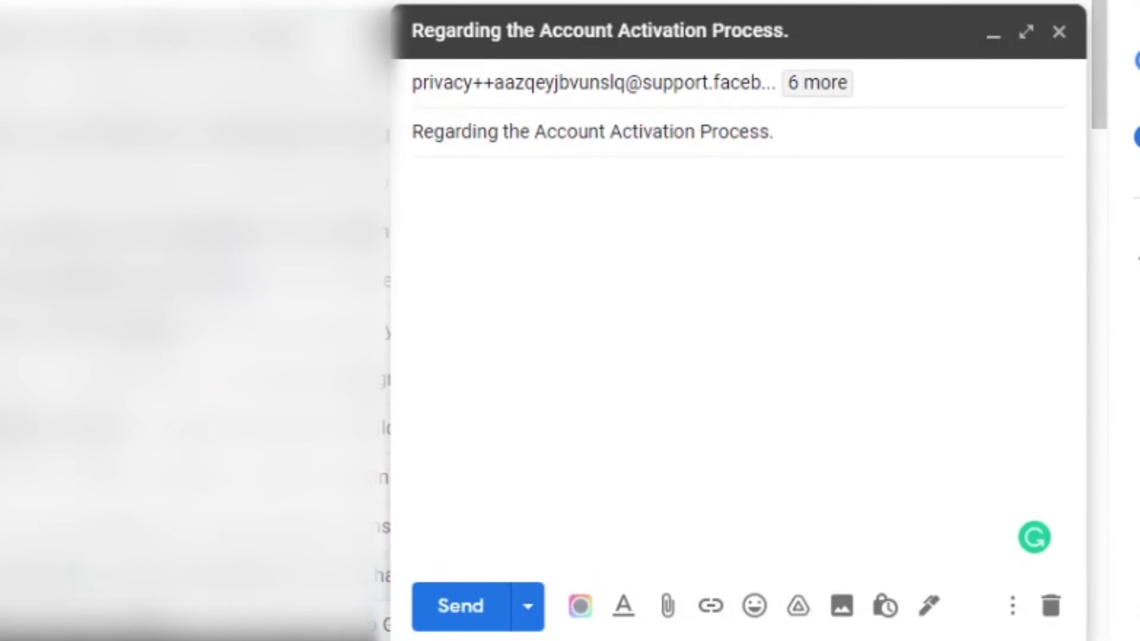
Step: Paste the appeal paragraph into the body and add 'Thank you for your time.'
type("Lorem ipsum dolor sit amet, consectetuer adipiscing elit. Aenean commodo ligula eget dolor. Aenean massa. Cum sociis natoque penatibus et magnis dis parturient montes, nascetur ridiculus mus. Donec quam felis, ultricies nec, pellentesque eu, pretium quis, sem. Nulla consequat massa quis enim. Donec pede justo, fringilla vel, aliquet nec, vulputate eget, arcu. In enim justo, rhoncus ut, imperdiet a, venenatis vitae, justo. Nullam dictum felis eu pede mollis pretium. Integer tincidunt. Cras dapibus. Vivamus elementum semper nisi. Aenean vulputate eleifend tellus. Aenean leo ligula, porttitor eu, consequat vitae, eleifend ac, enim")
key("ctrl+a")
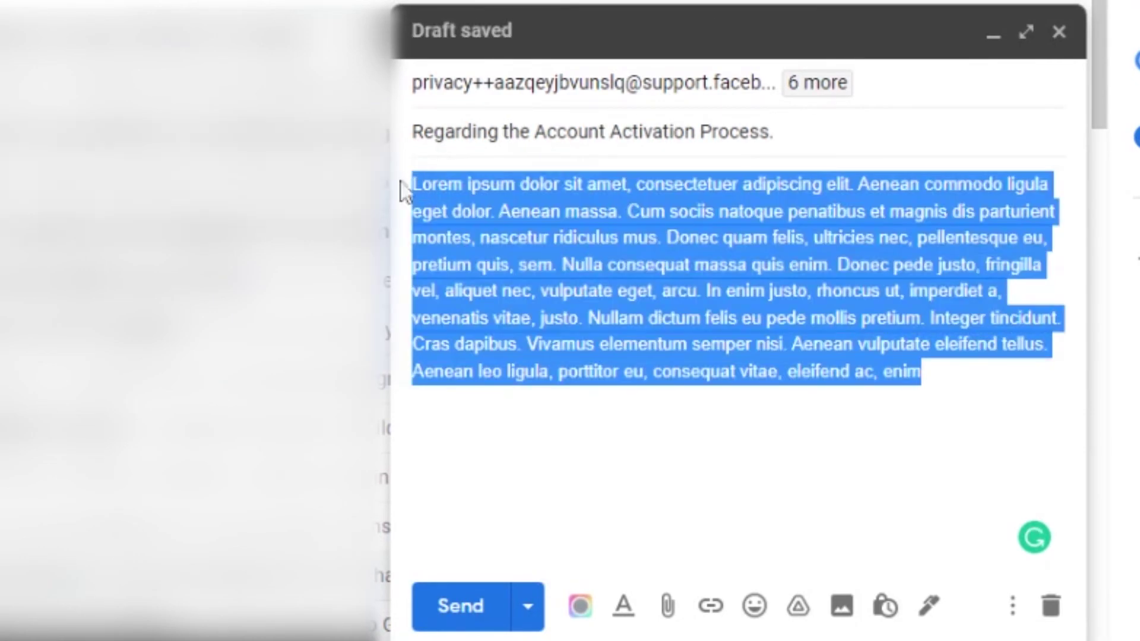
left_click(563, 291)
left_click(922, 371)
key("Return")
key("Return")
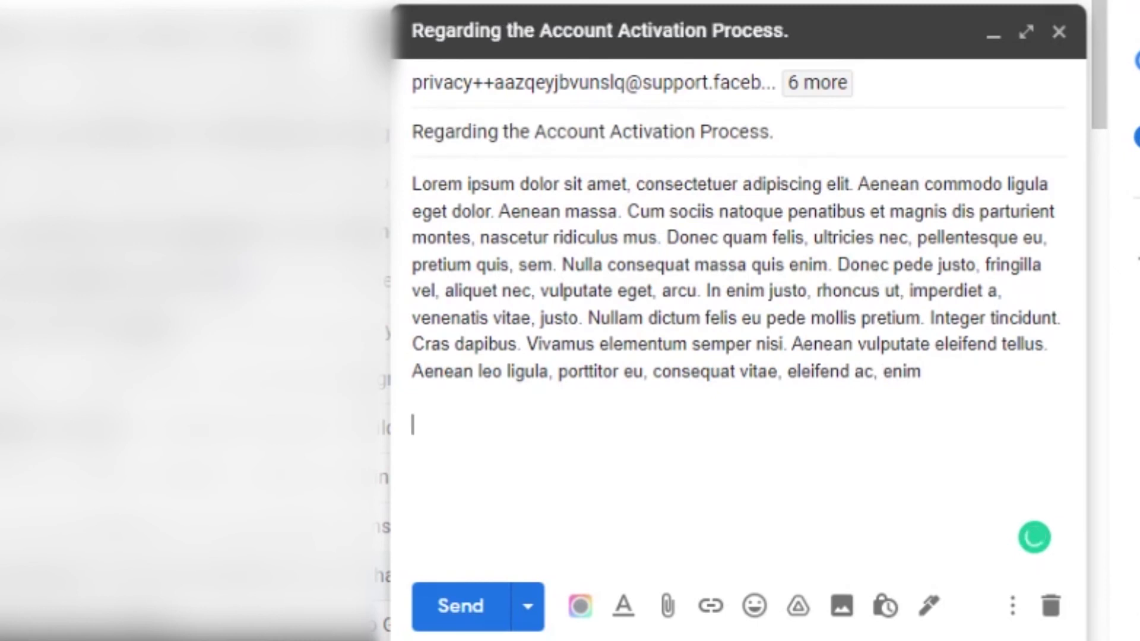
type("Thak")
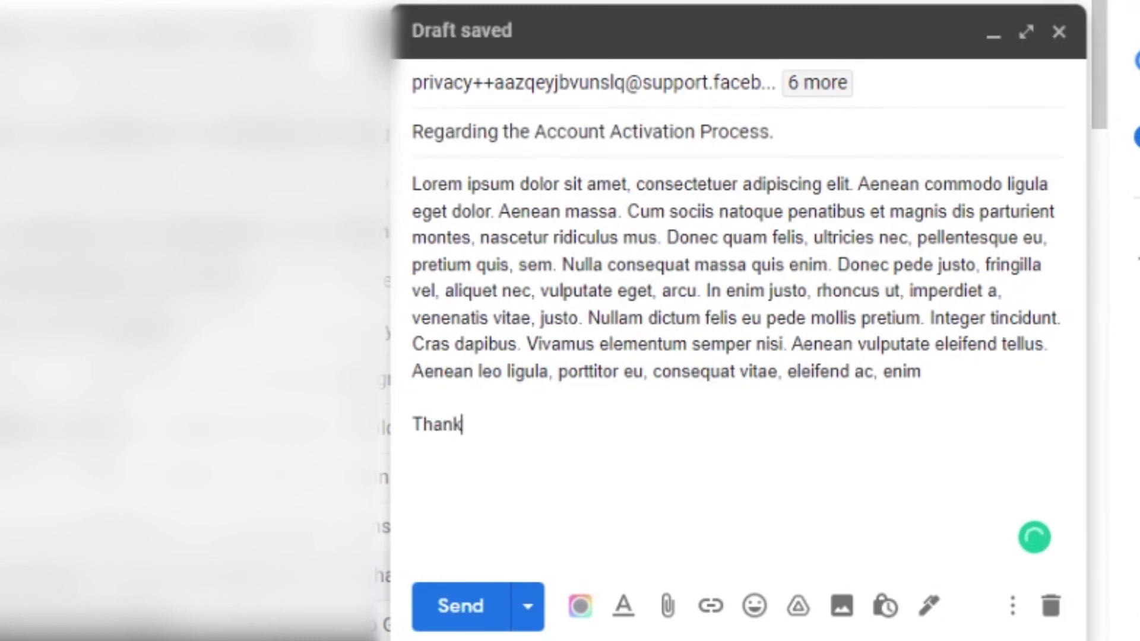
type("you for your time")
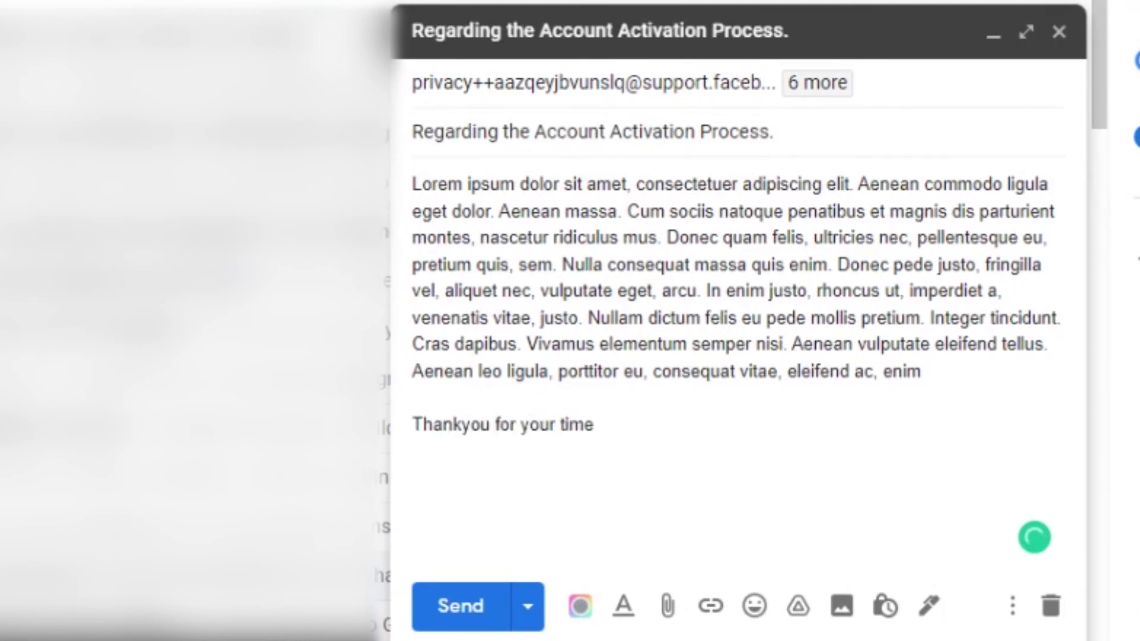
type(".")
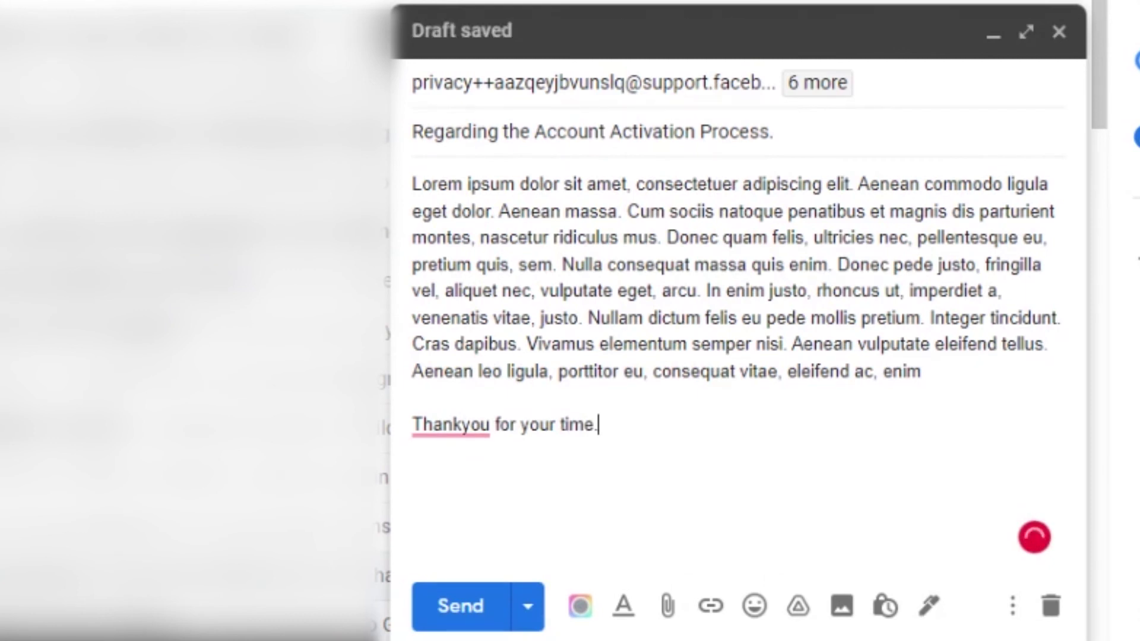
key("Return")
key("Return")
Step: Add contact lines giving the e-mail address, profile URL and phone number
type("email")
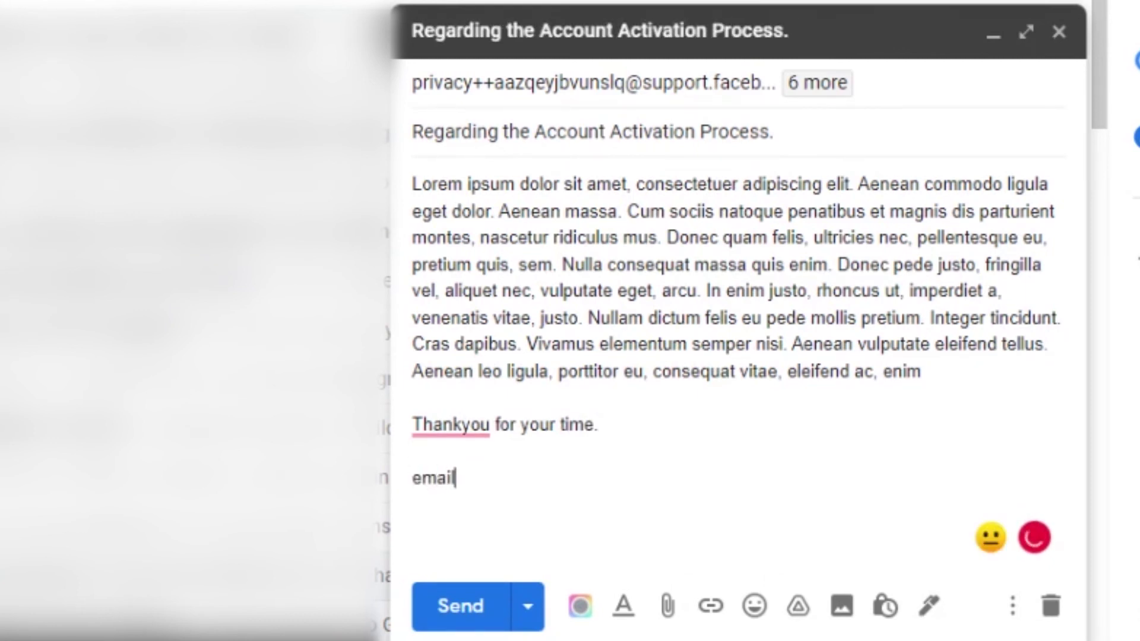
type(": abc@gmail.com")
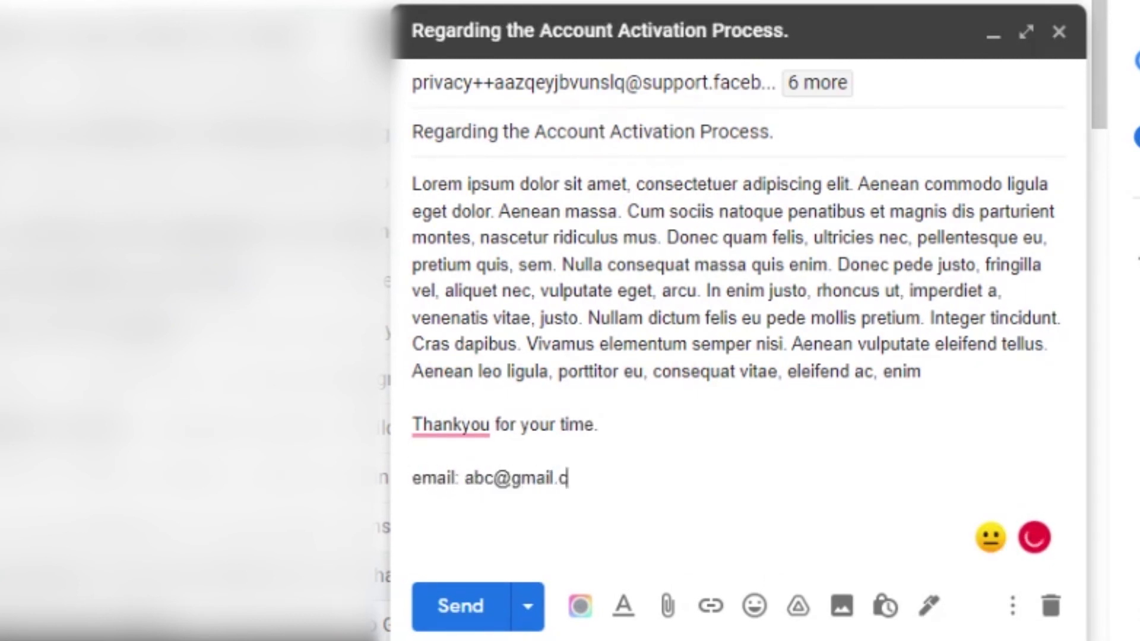
key("Return")
type("id")
key("BackSpace")
key("BackSpace")
type("url:")
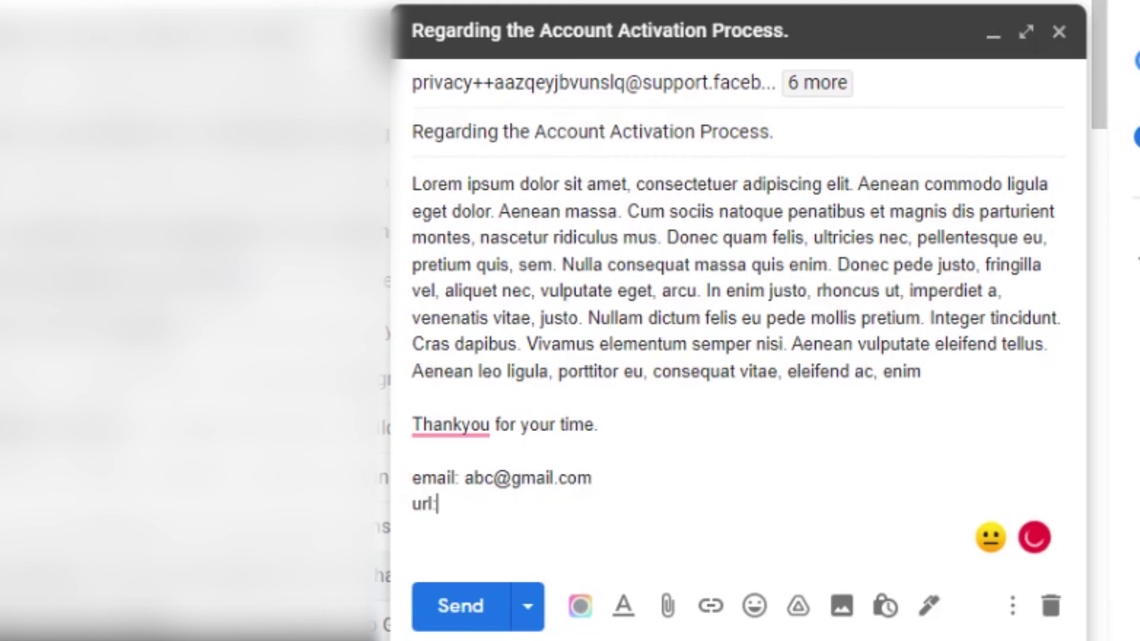
type(" https://www.facebook.com/")
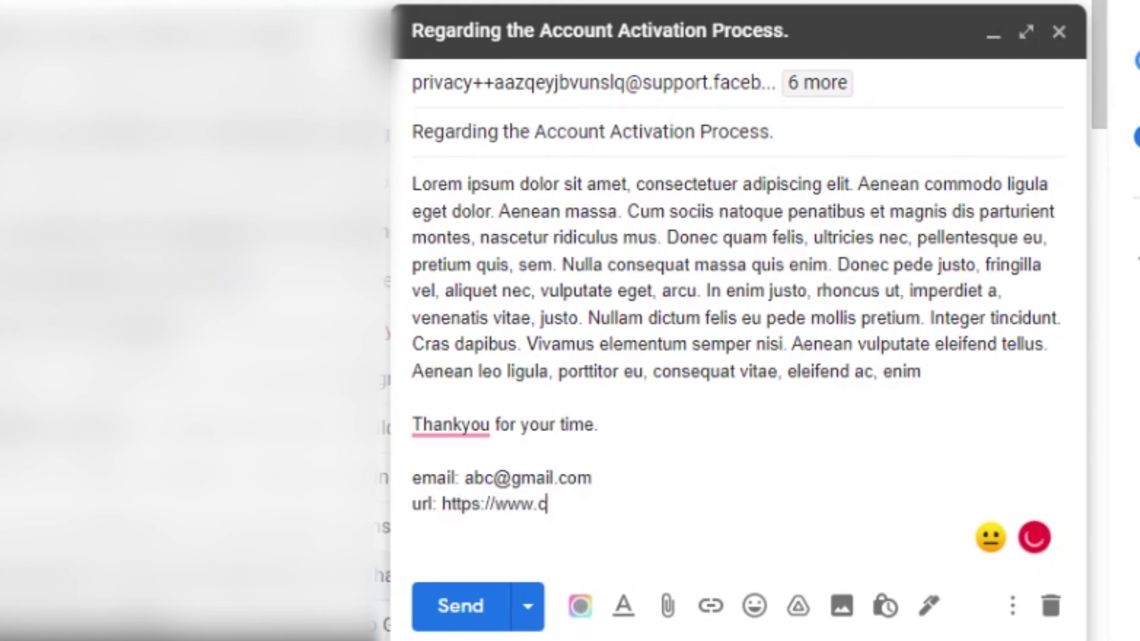
type("abc")
key("Return")
type("ph")
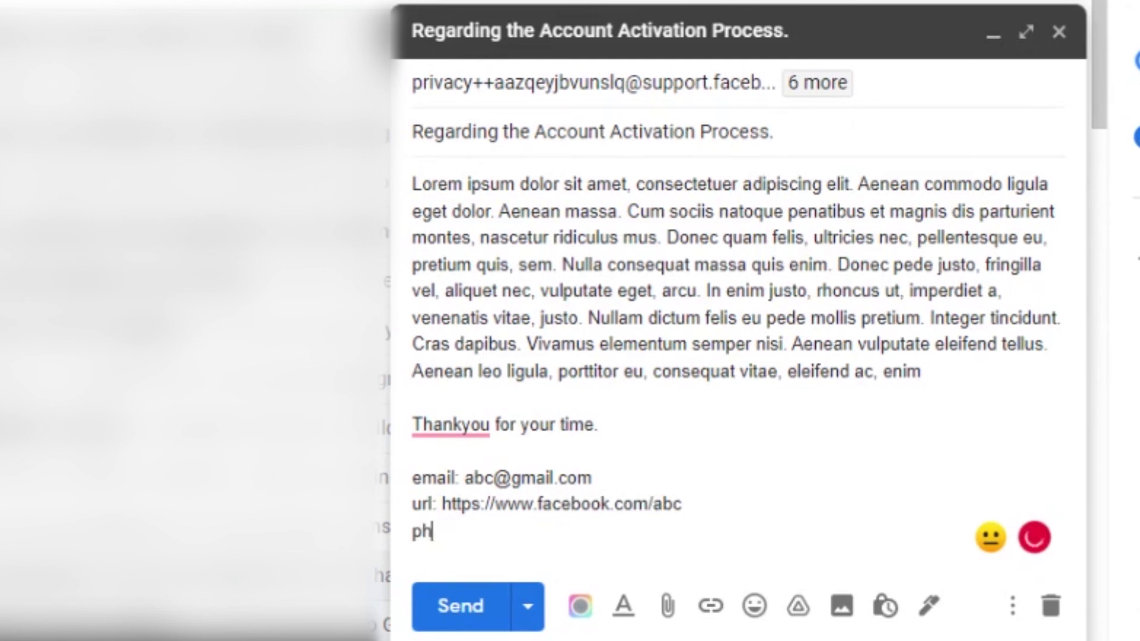
type("one:0000000000")
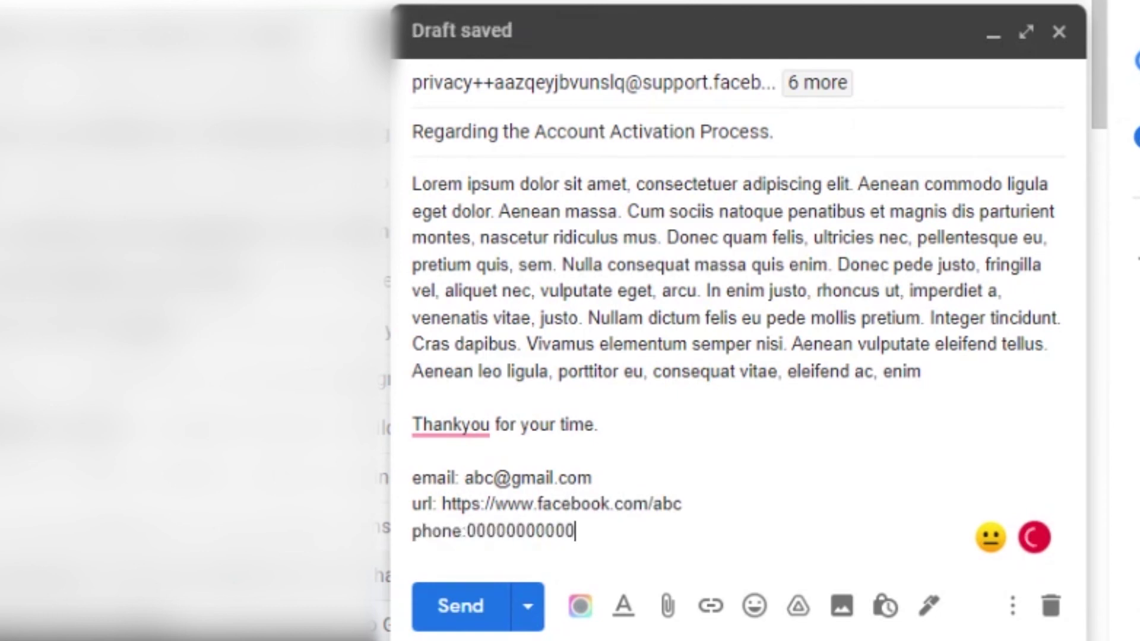